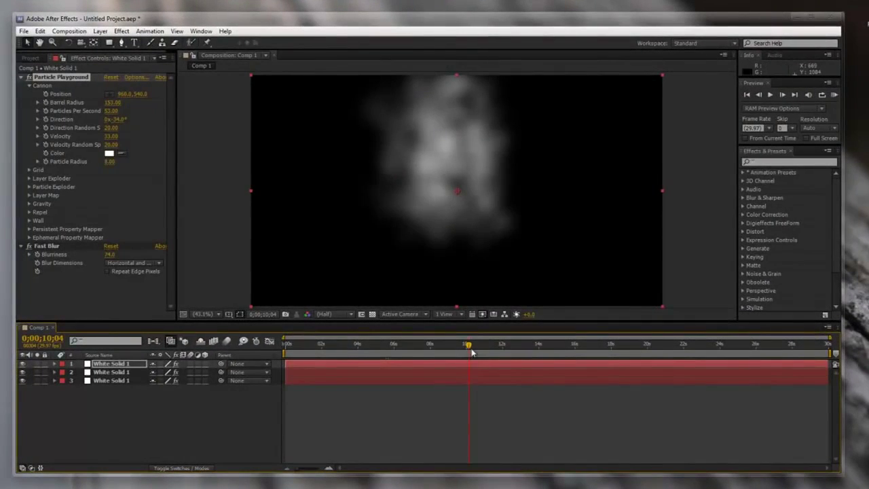
Preview the smoke in Comp 1, then start a new HDTV 1080 29.97 composition, Comp 2
drag(470, 348, 412, 346)
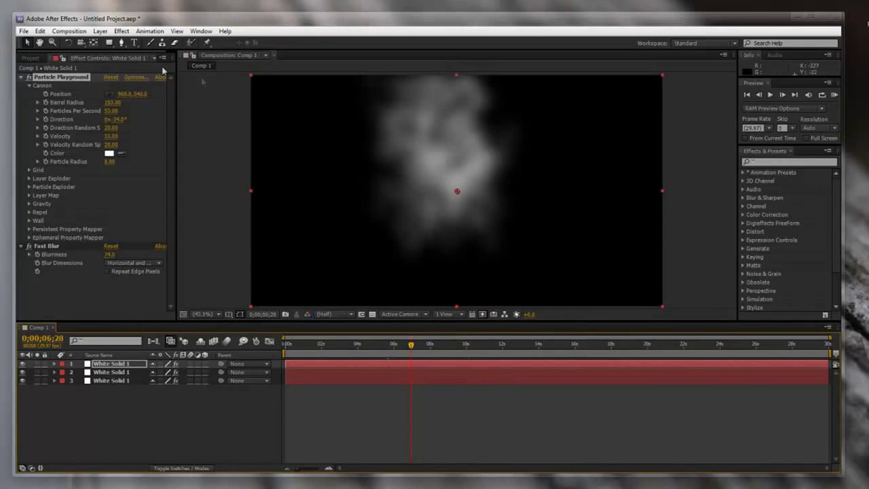
click(68, 31)
click(78, 55)
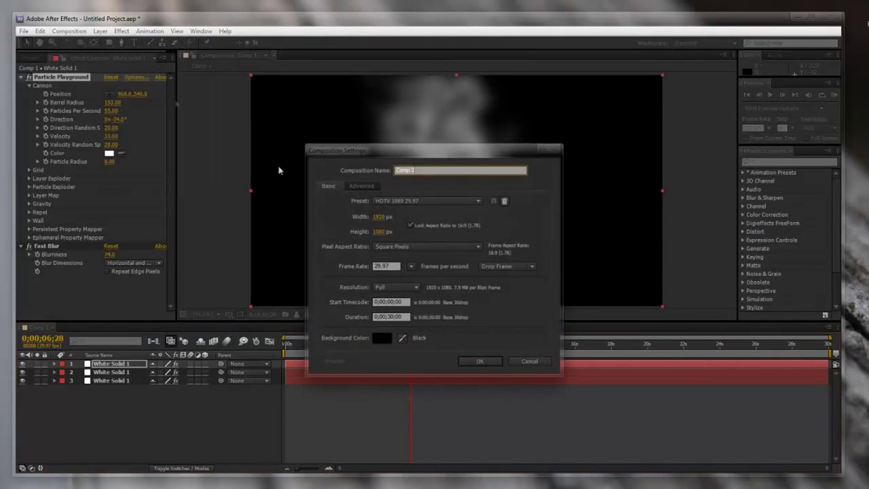
Create the 30-second Comp 2 and add a full-frame white solid layer named White Solid 2
click(476, 360)
click(100, 31)
mouse_move(154, 44)
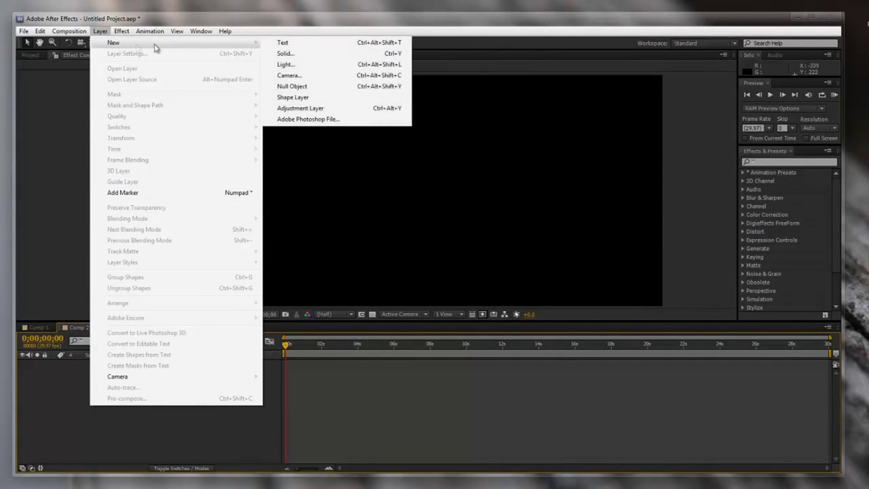
click(310, 55)
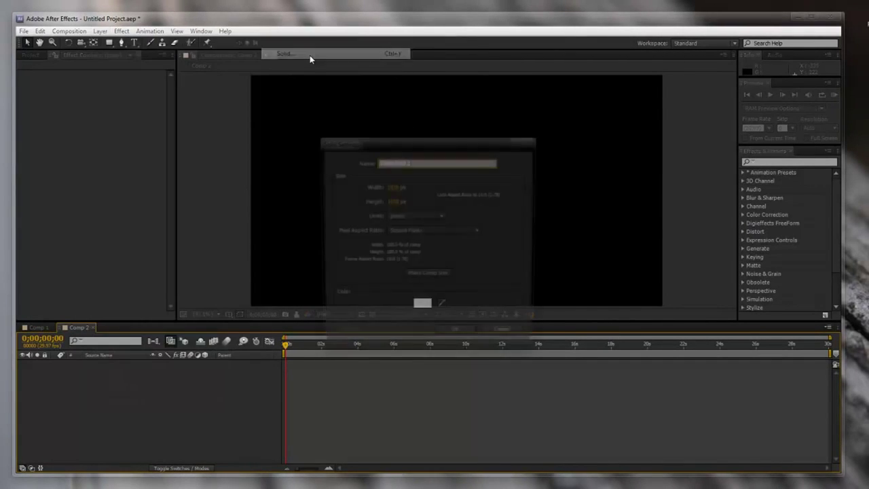
click(461, 337)
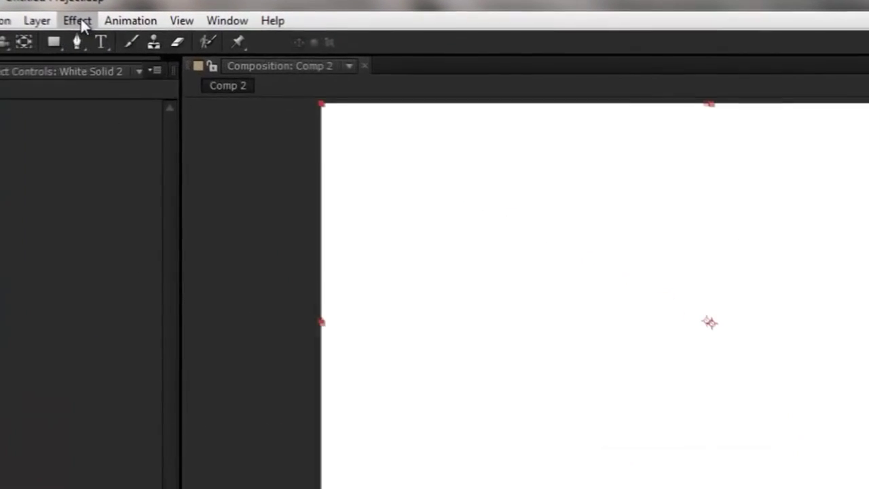
click(121, 31)
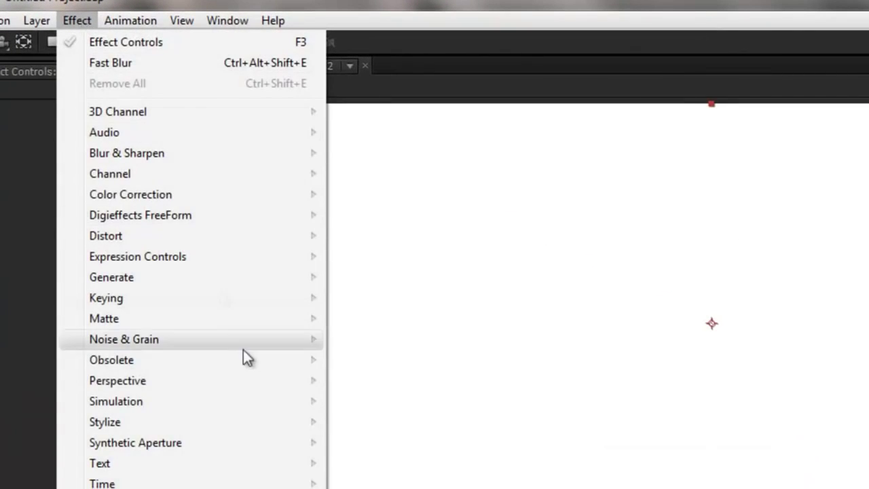
Apply Particle Playground to White Solid 2 and move to about 2 seconds to see red particles
mouse_move(242, 402)
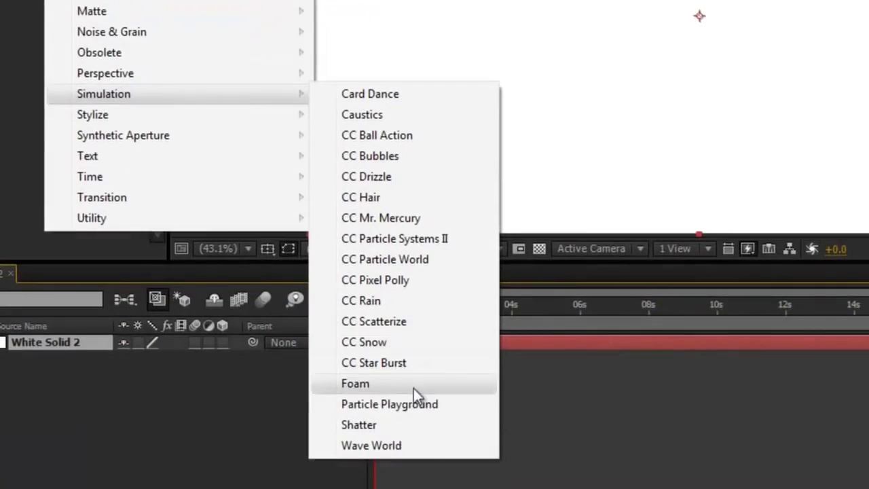
click(413, 404)
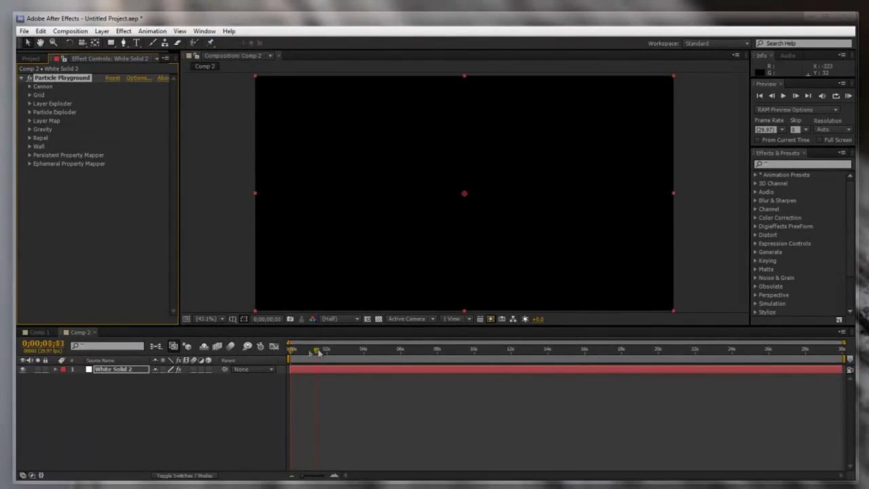
drag(318, 352, 334, 350)
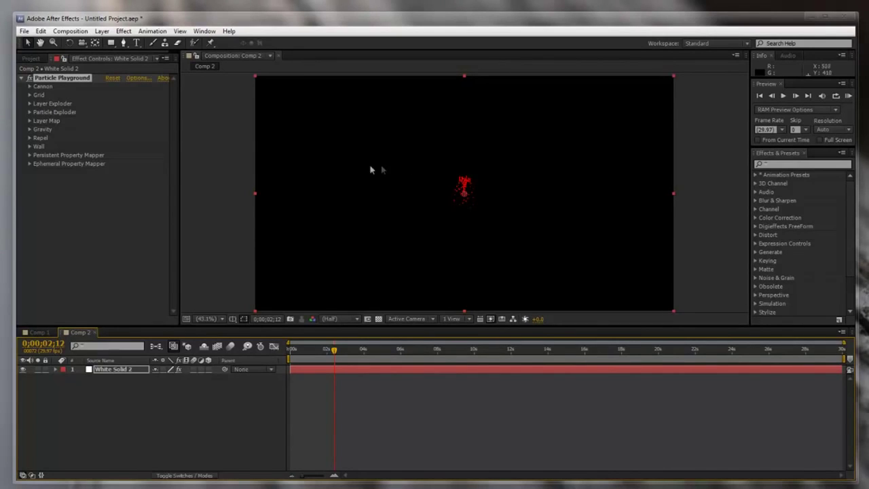
Set Gravity Direction to 360, cannon Barrel Radius to 200, and 50 particles per second
click(29, 88)
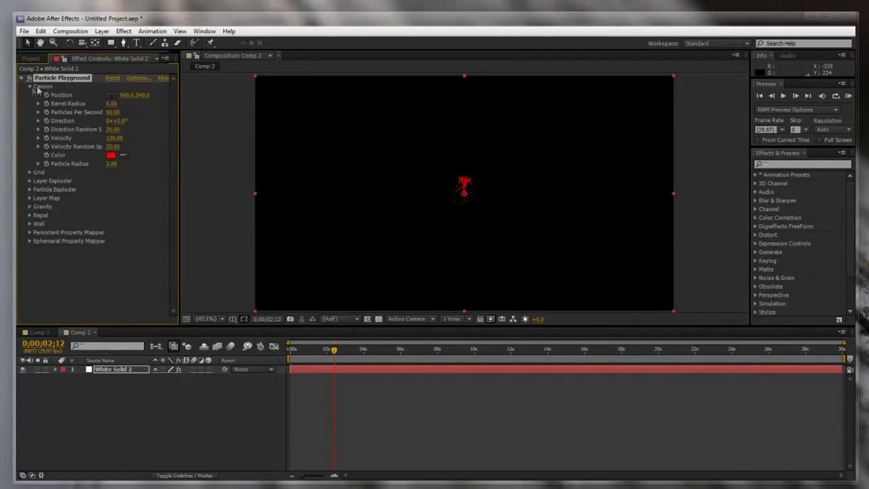
click(29, 207)
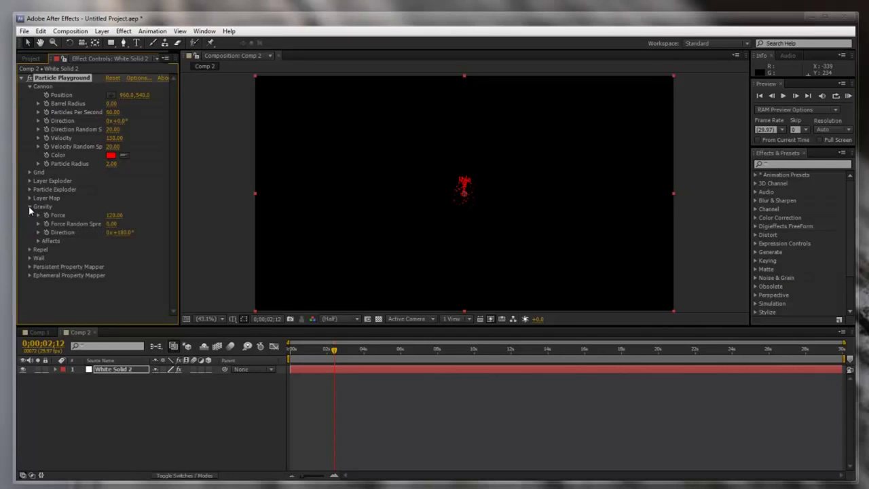
click(122, 233)
text(360)
key(Return)
click(111, 104)
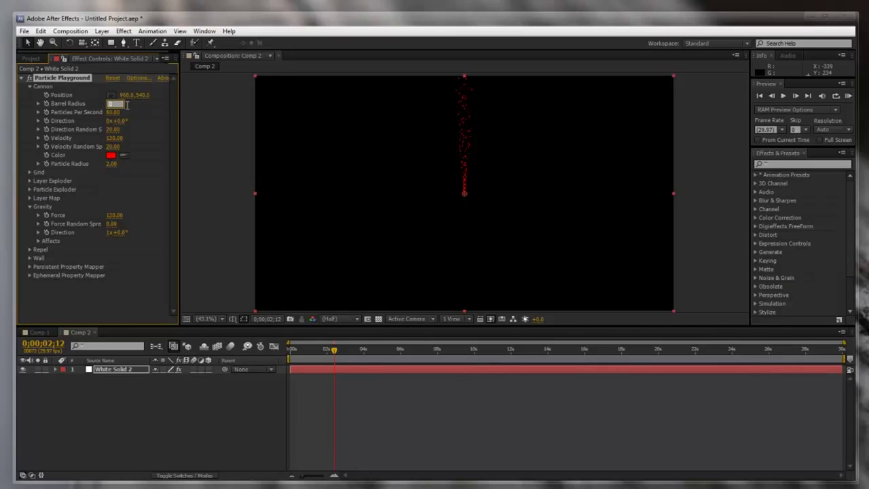
text(200)
key(Return)
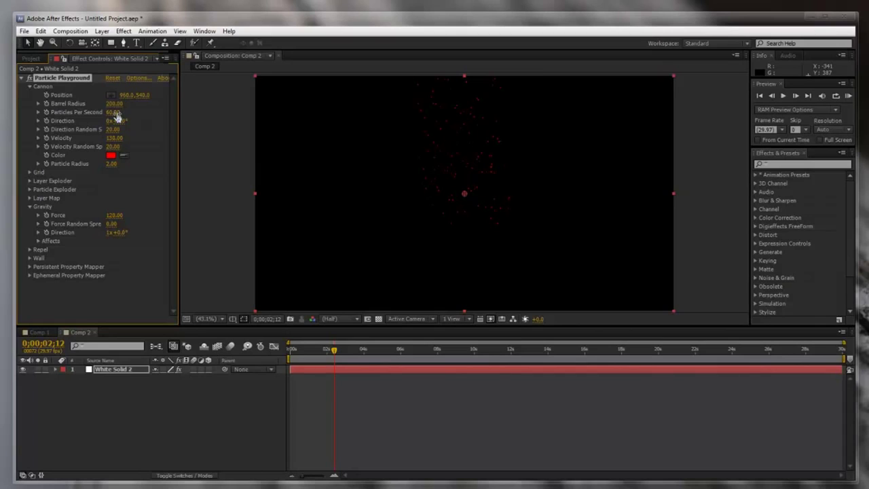
drag(116, 115, 123, 111)
Set the cannon Velocity to 60 and the Particle Radius to 7
click(116, 139)
text(60)
key(Return)
drag(341, 352, 373, 352)
drag(114, 163, 113, 166)
click(115, 163)
key(Return)
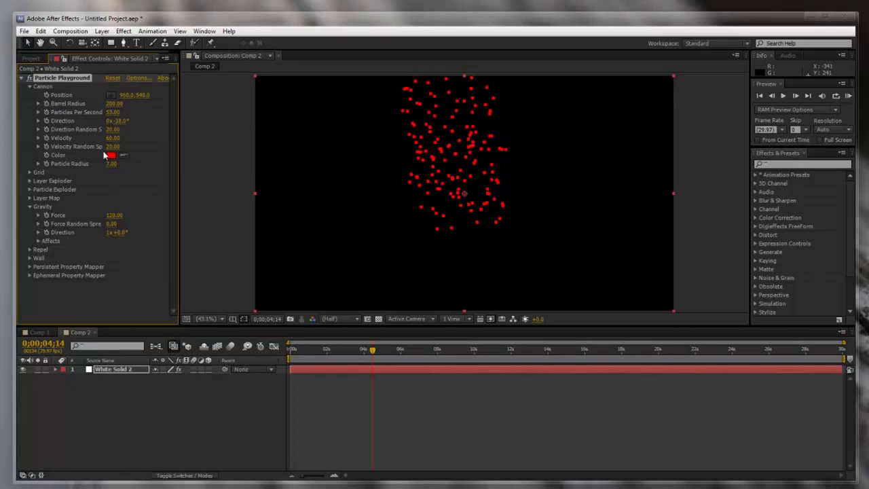
Change the particle colour from red to white
click(110, 158)
drag(332, 227, 297, 178)
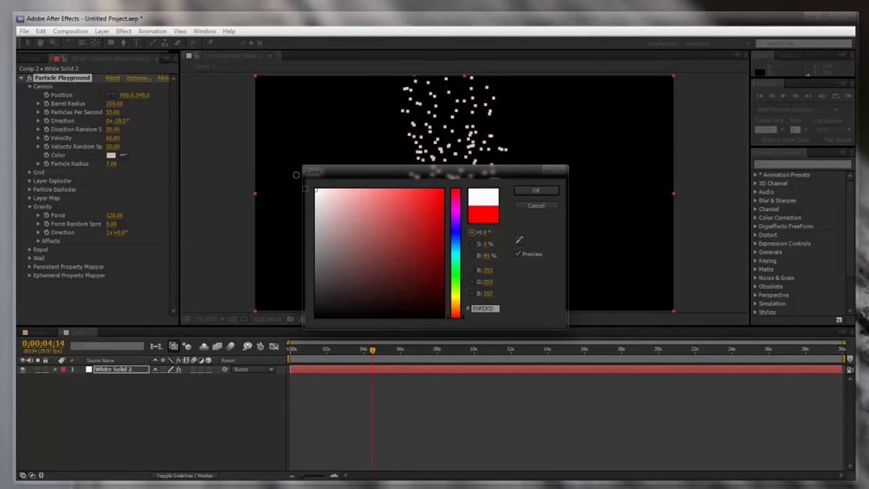
click(535, 191)
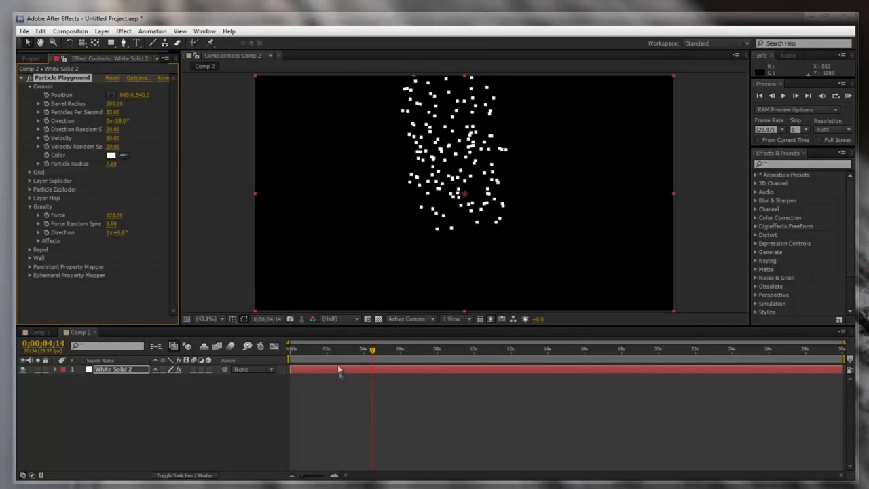
click(124, 32)
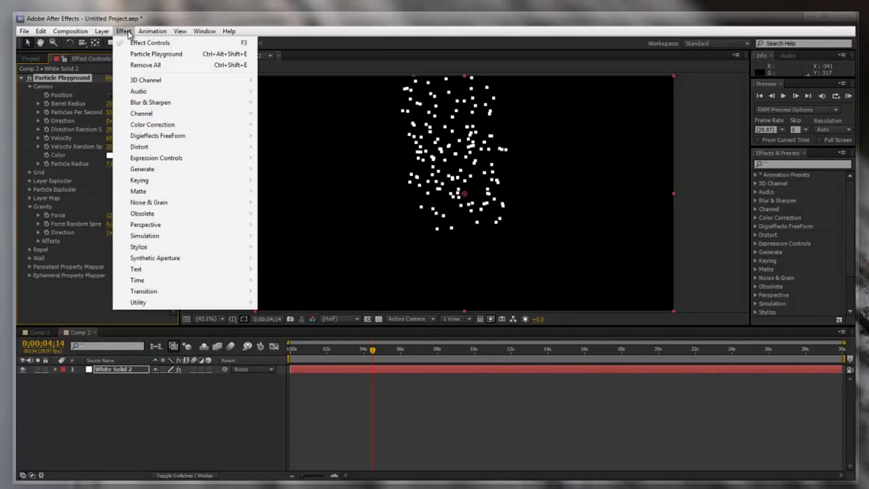
Add Fast Blur with Blurriness 90 and view the soft smoke at 0;00;02;16
mouse_move(166, 107)
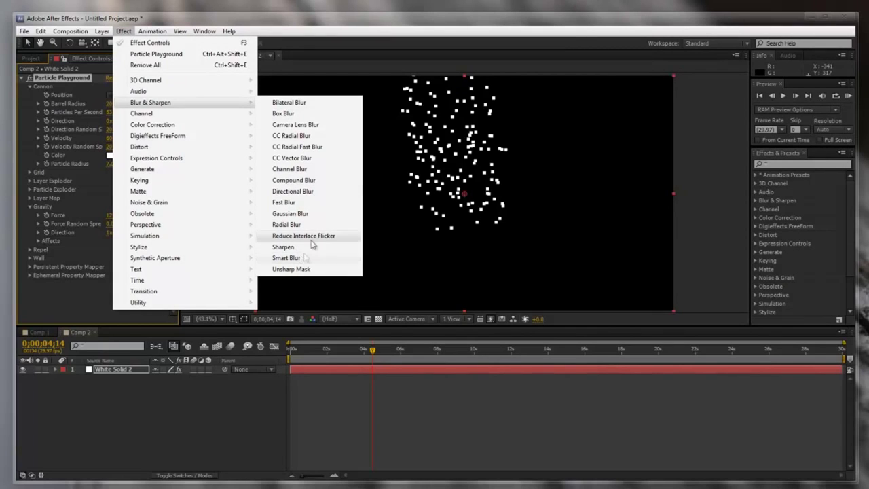
click(288, 202)
click(110, 292)
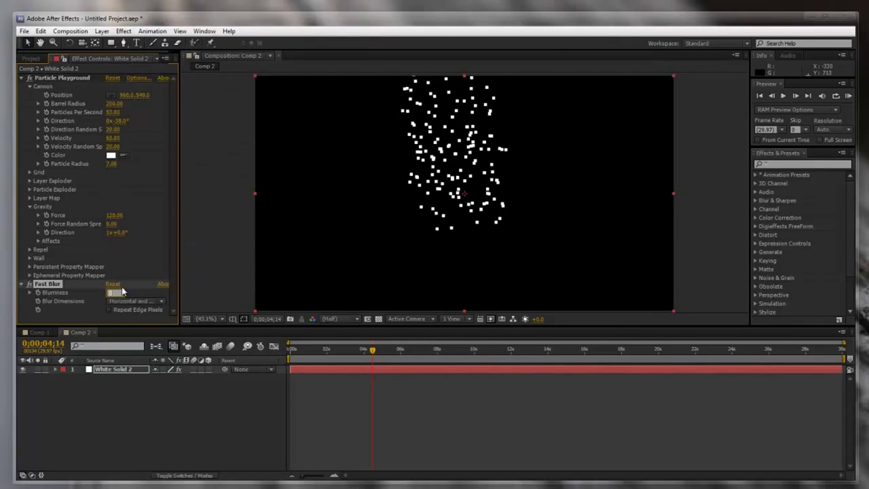
key(Return)
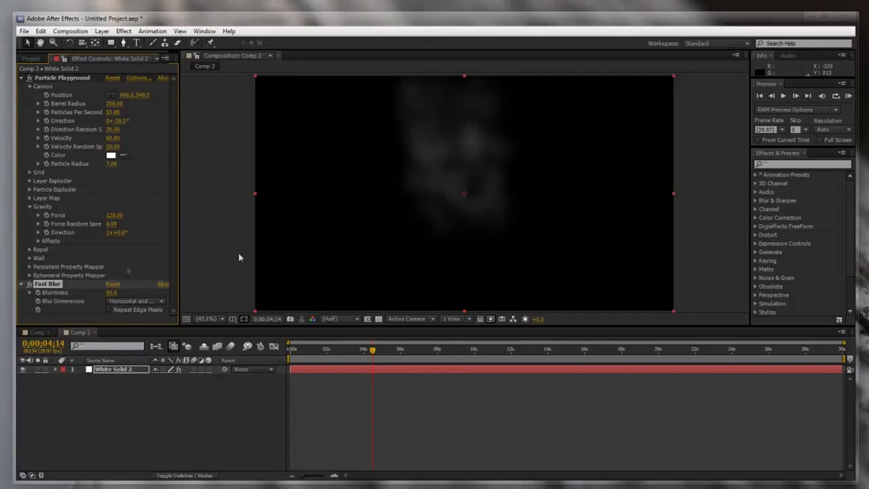
key(Page_Up)
click(336, 350)
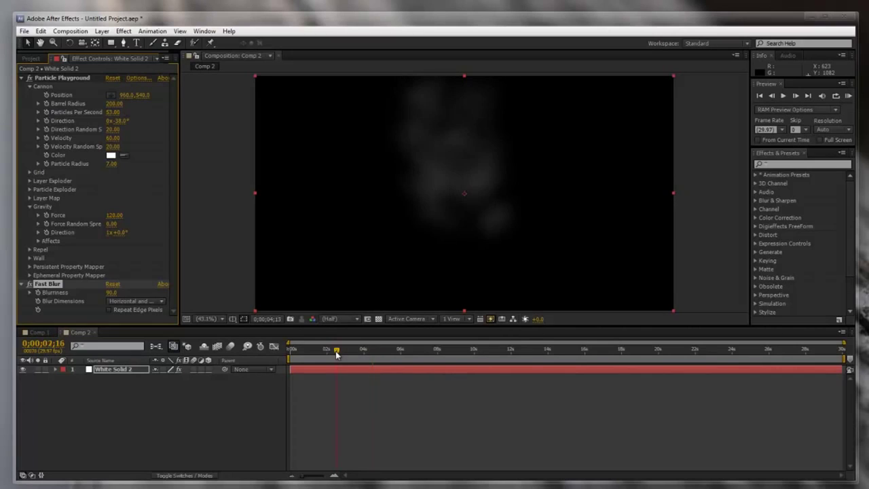
click(387, 370)
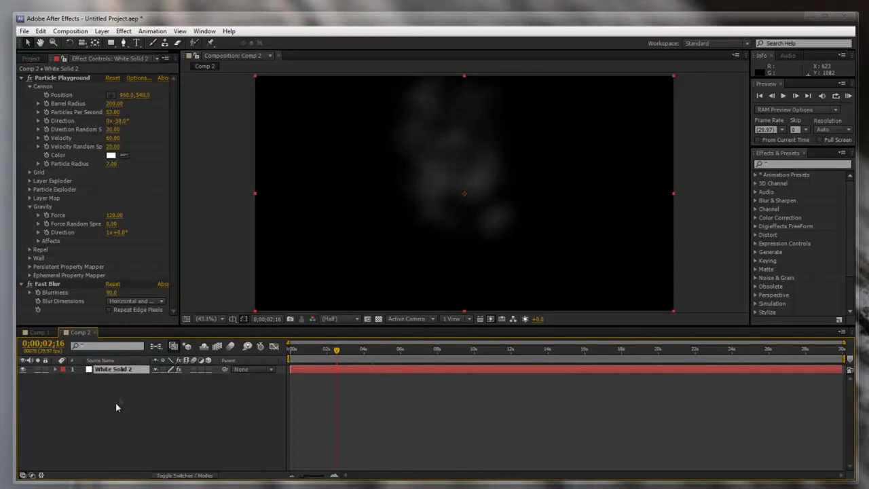
Duplicate the smoke into three layers and give layer 2 a larger Barrel Radius and Particle Radius 15
key(ctrl+d)
key(ctrl+d)
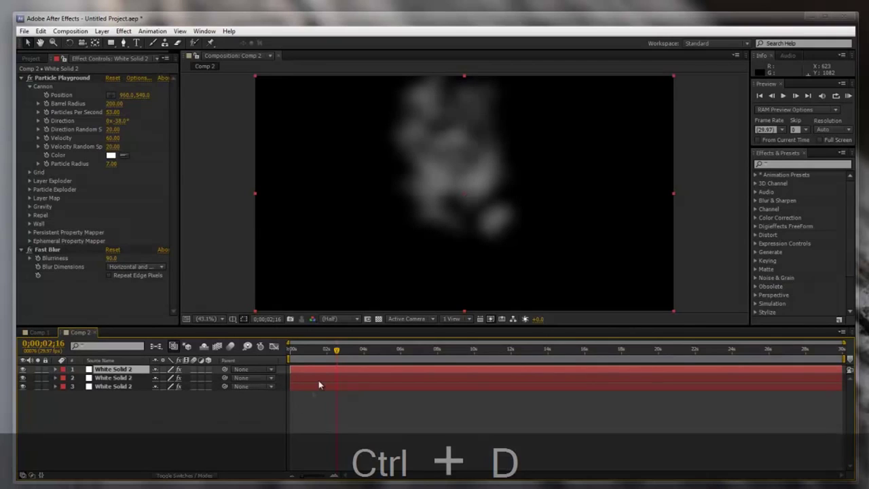
click(317, 378)
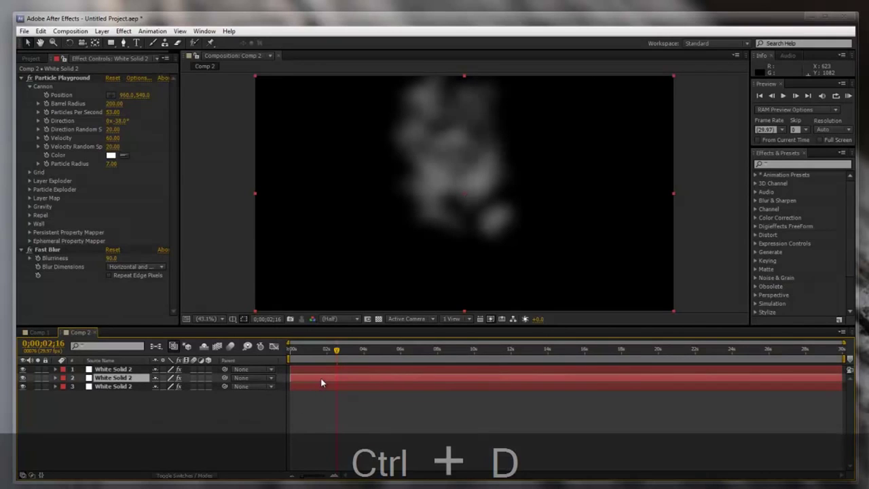
drag(113, 104, 135, 103)
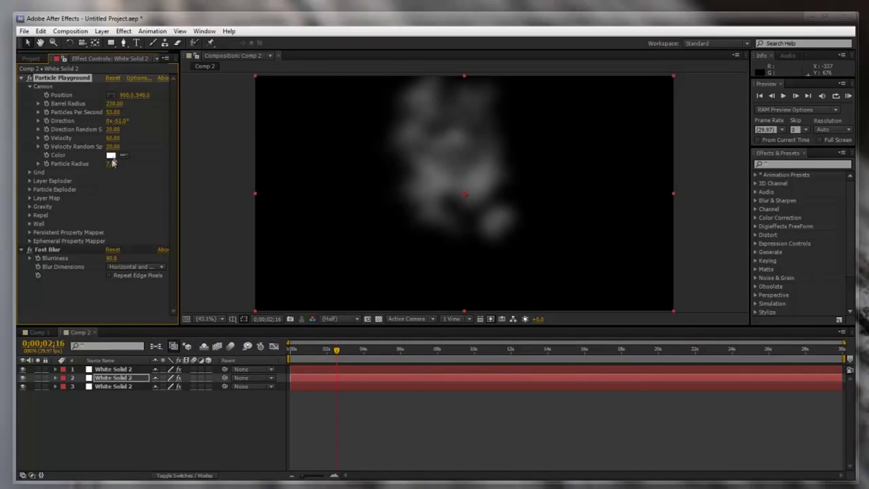
drag(111, 165, 119, 138)
Set layer 1 to Barrel Radius 174 and Particle Radius 8, previewing up to 0;00;11;00
click(312, 369)
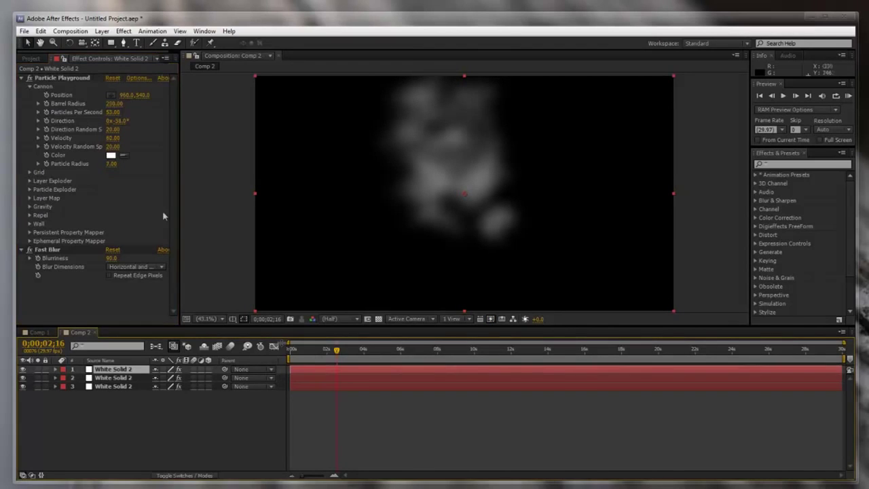
drag(114, 104, 102, 104)
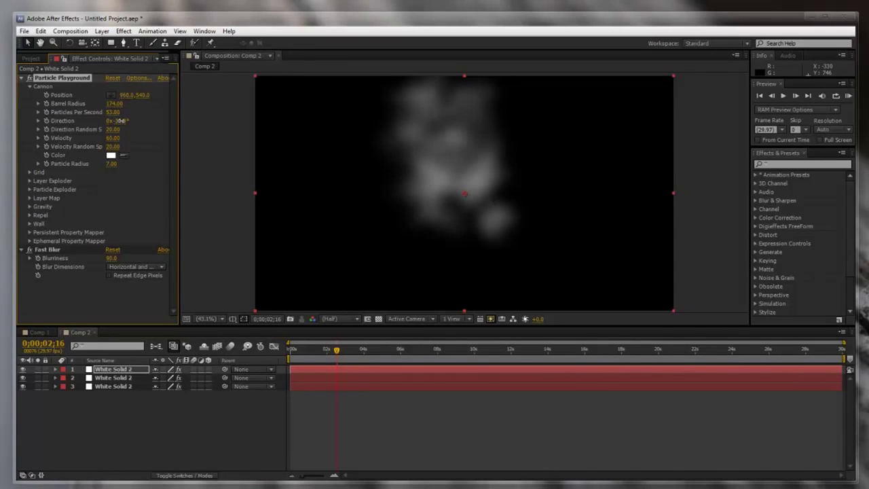
drag(107, 163, 114, 165)
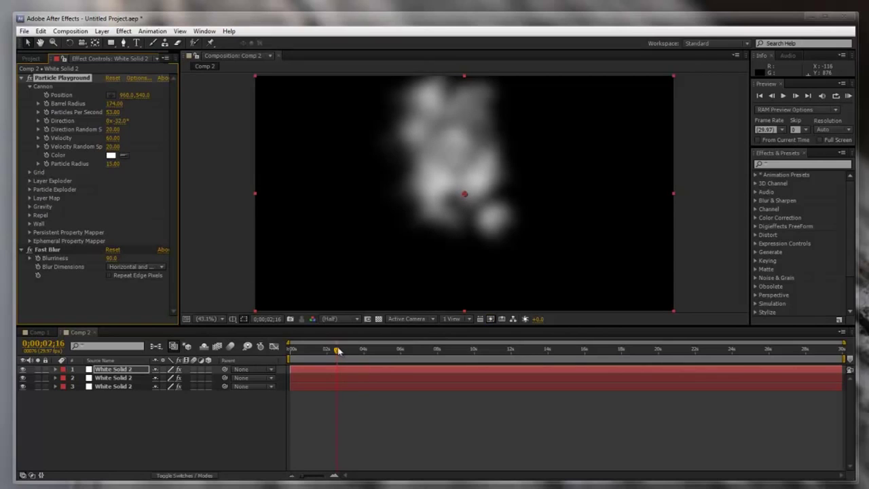
drag(338, 350, 402, 350)
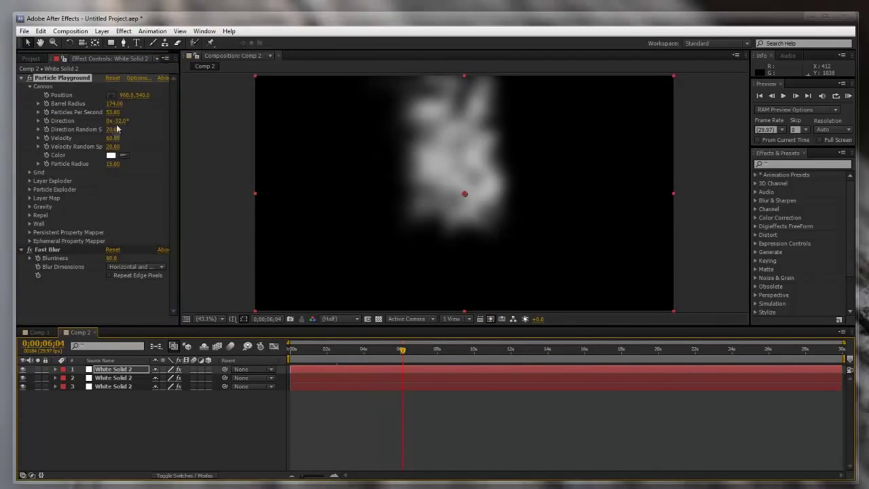
drag(111, 164, 107, 163)
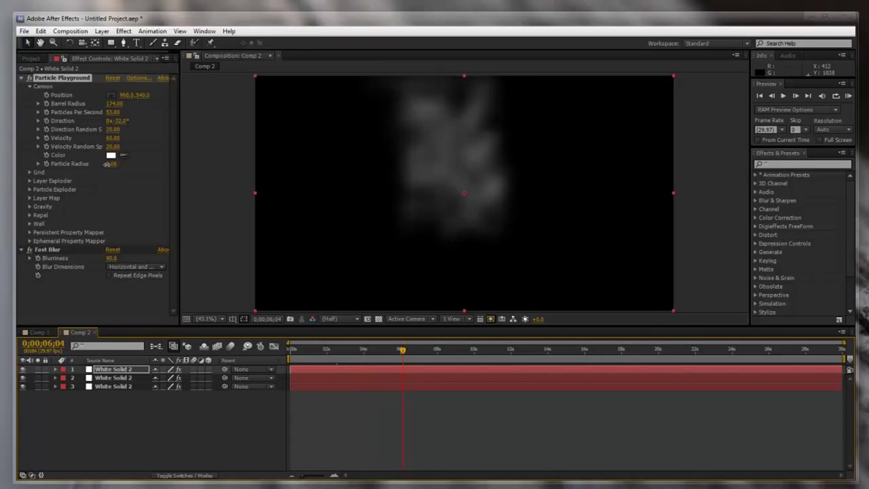
drag(402, 352, 537, 347)
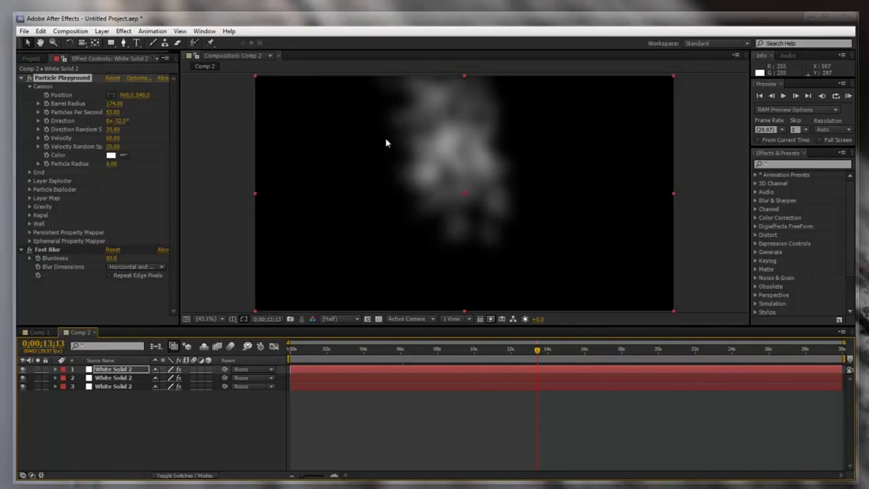
key(alt+Tab)
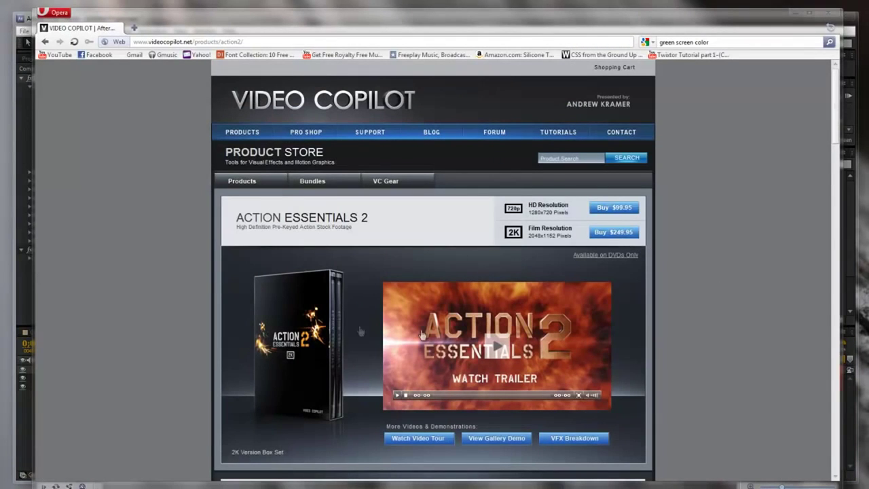
scroll(372, 328, down, 3)
scroll(371, 328, down, 2)
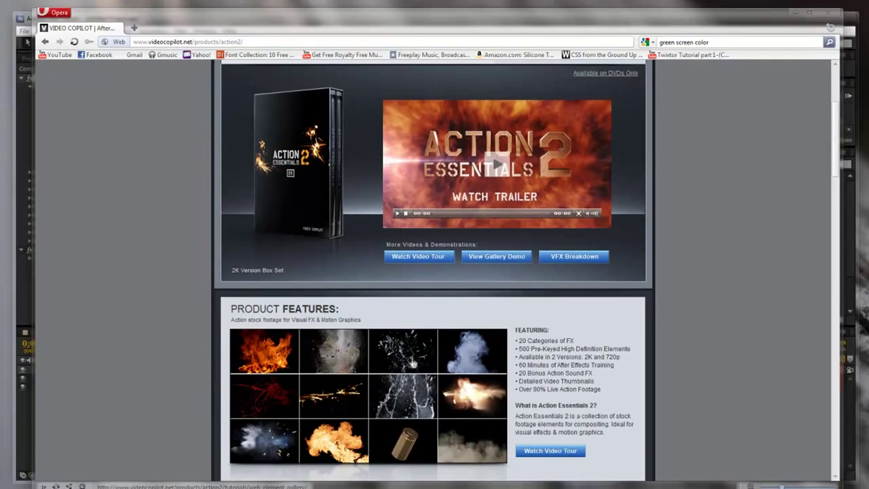
scroll(451, 390, down, 2)
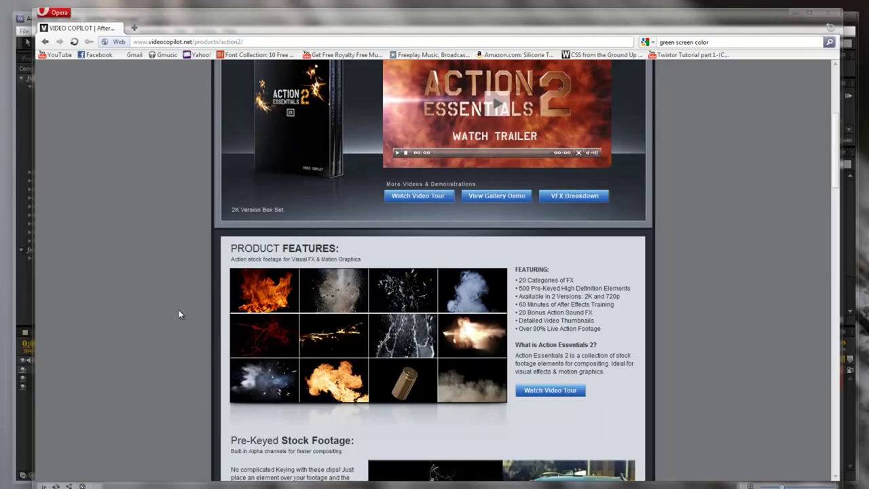
scroll(179, 310, down, 3)
scroll(179, 303, up, 8)
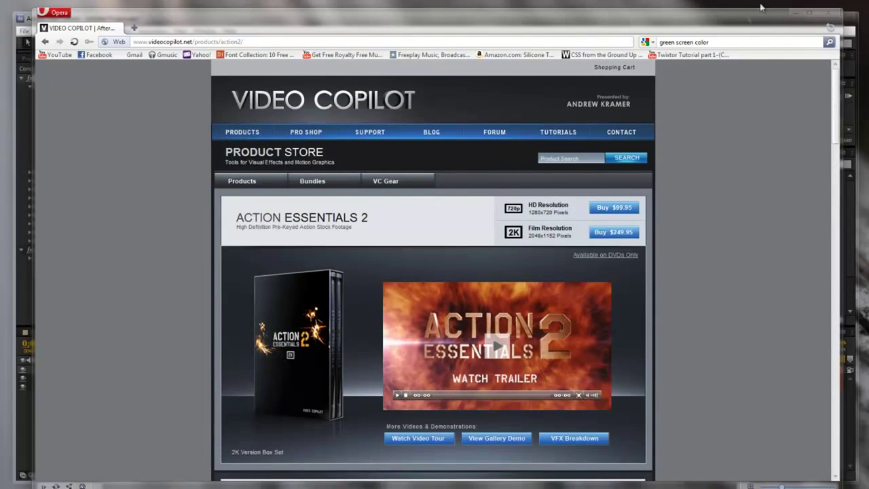
click(792, 13)
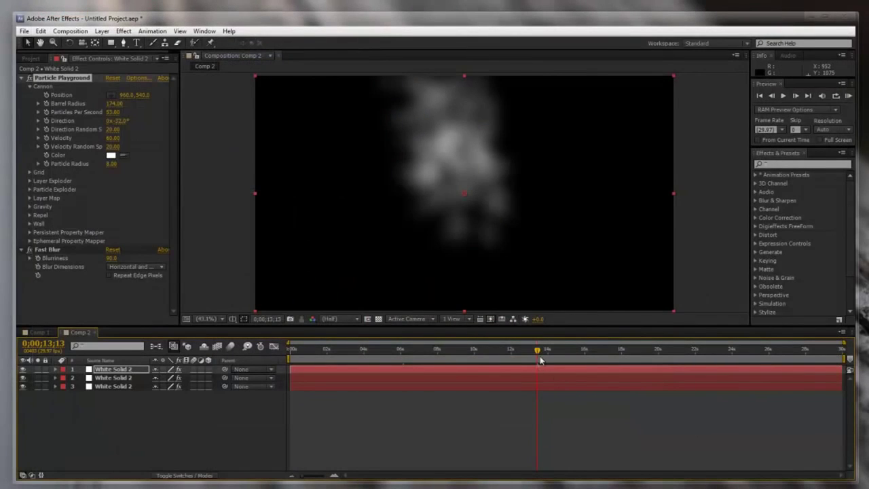